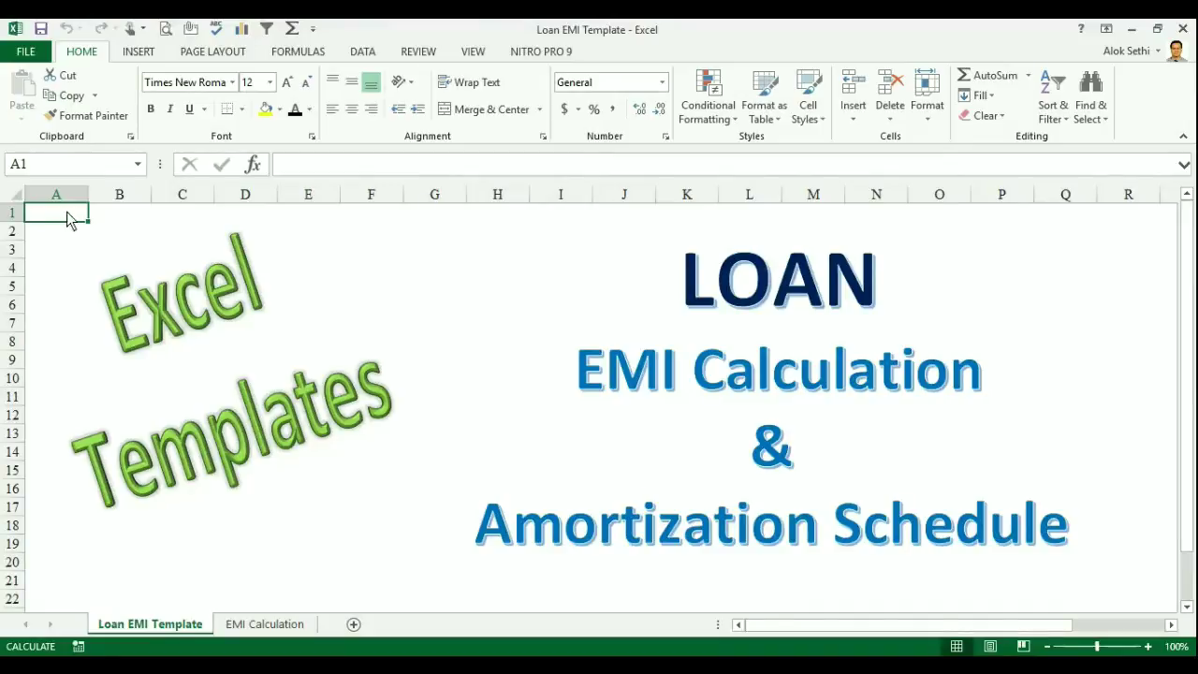
- Open the New workbook template gallery, scroll through it, and select the online template search box
left_click(26, 55)
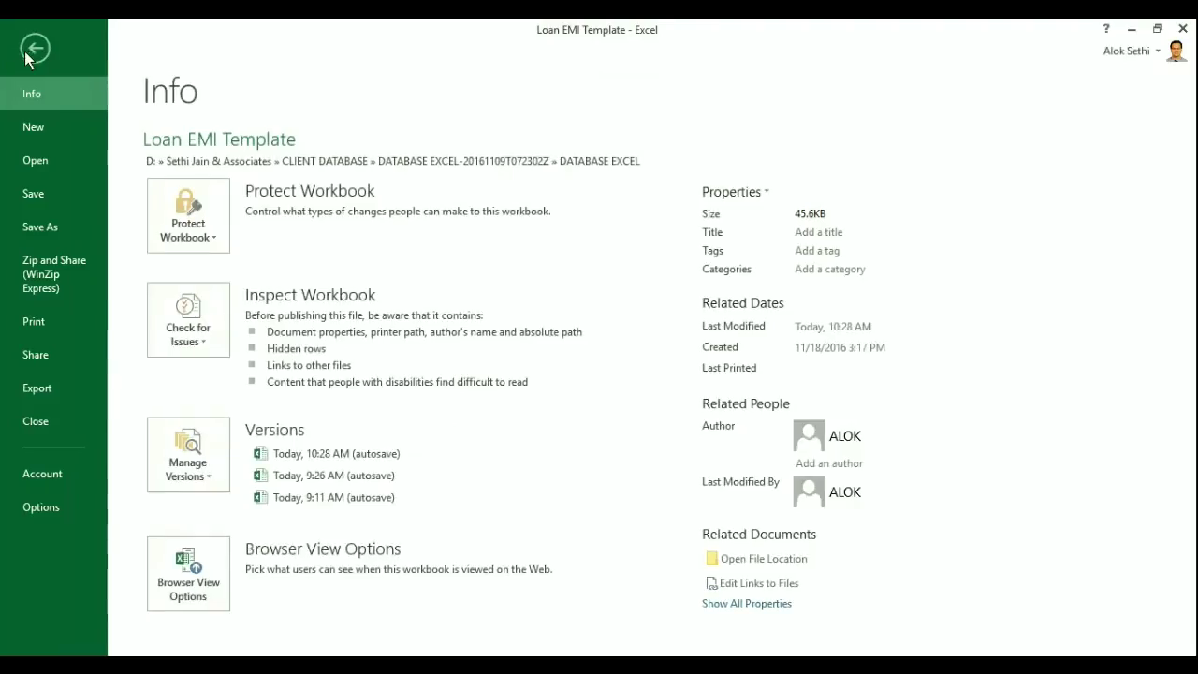
left_click(28, 131)
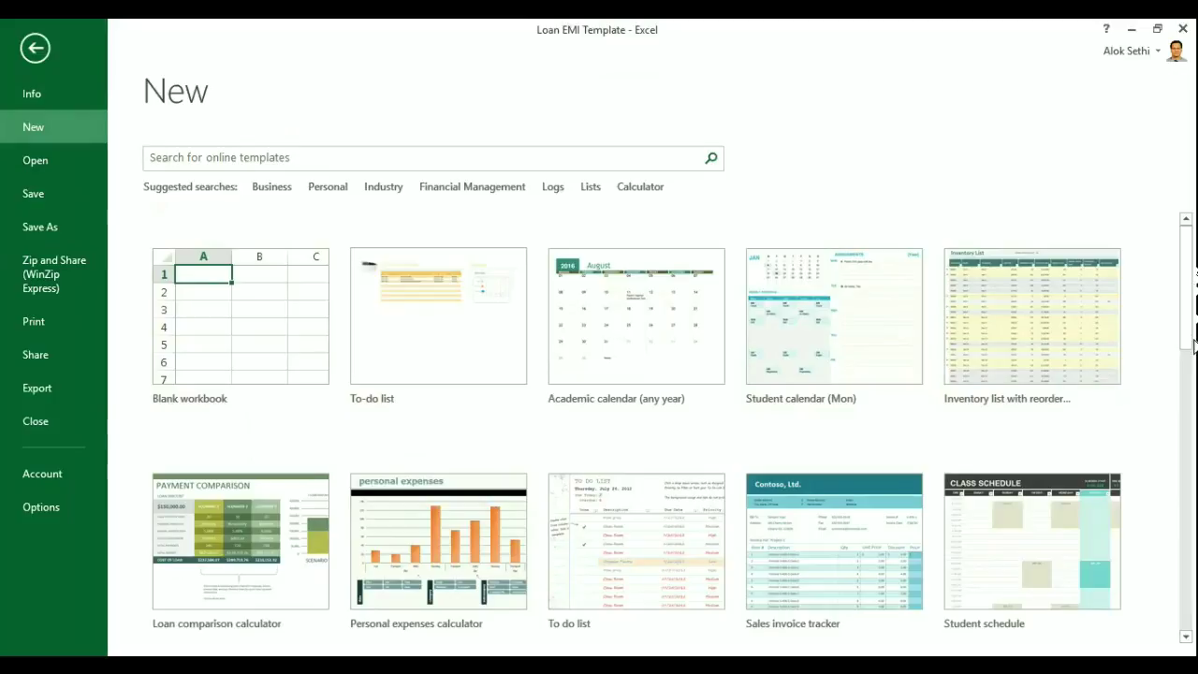
left_click_drag(1191, 344, 1192, 557)
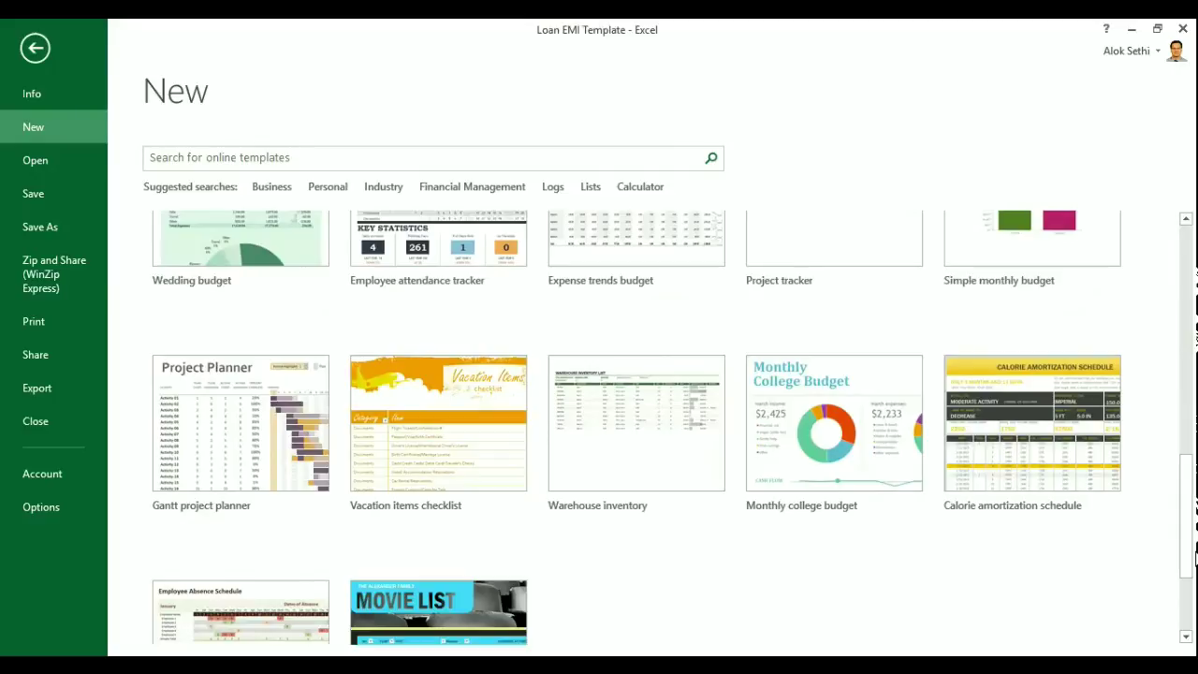
left_click(1183, 613)
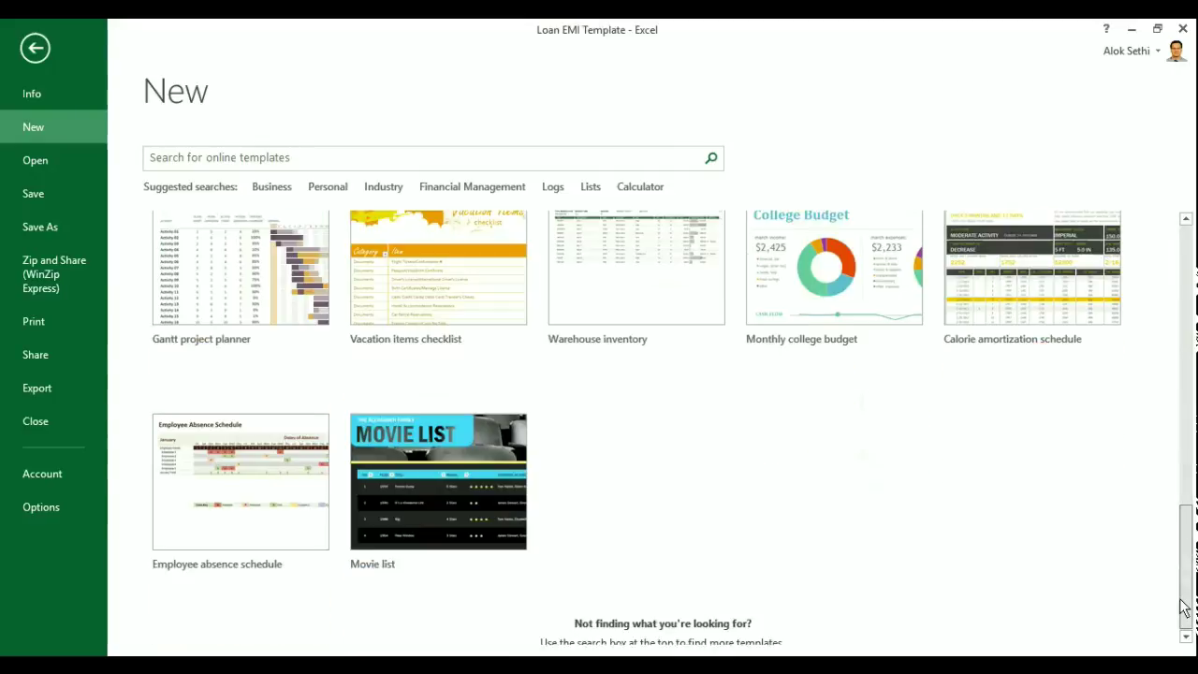
left_click_drag(1184, 613, 1179, 293)
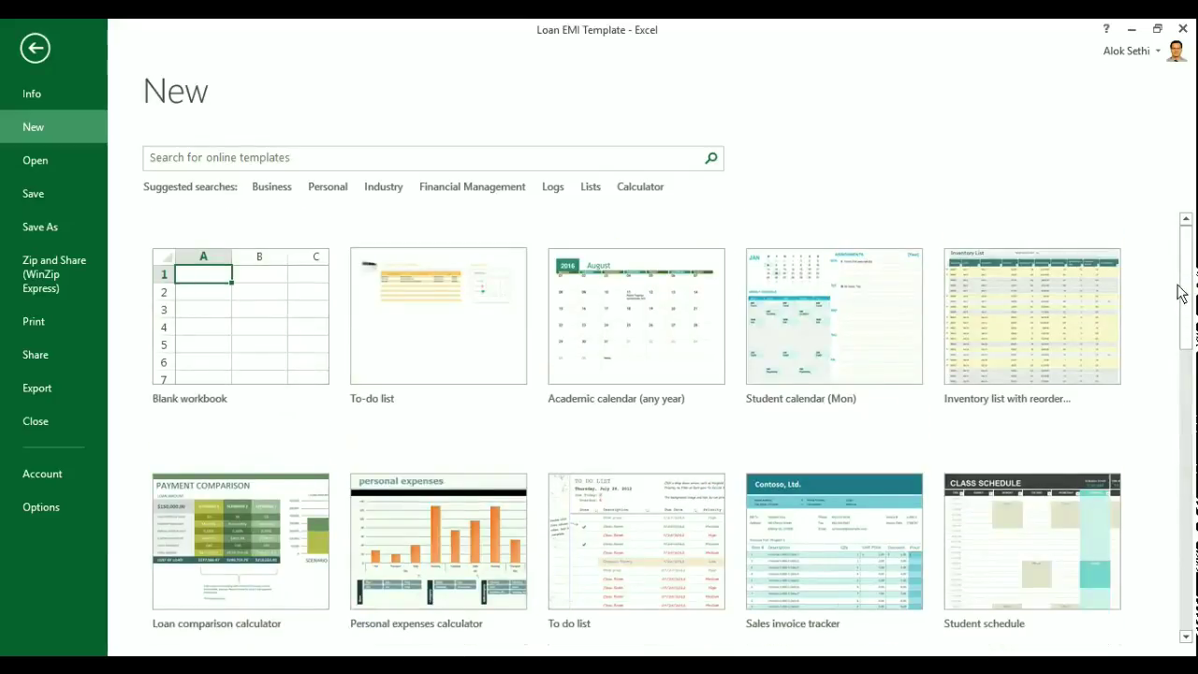
left_click(491, 159)
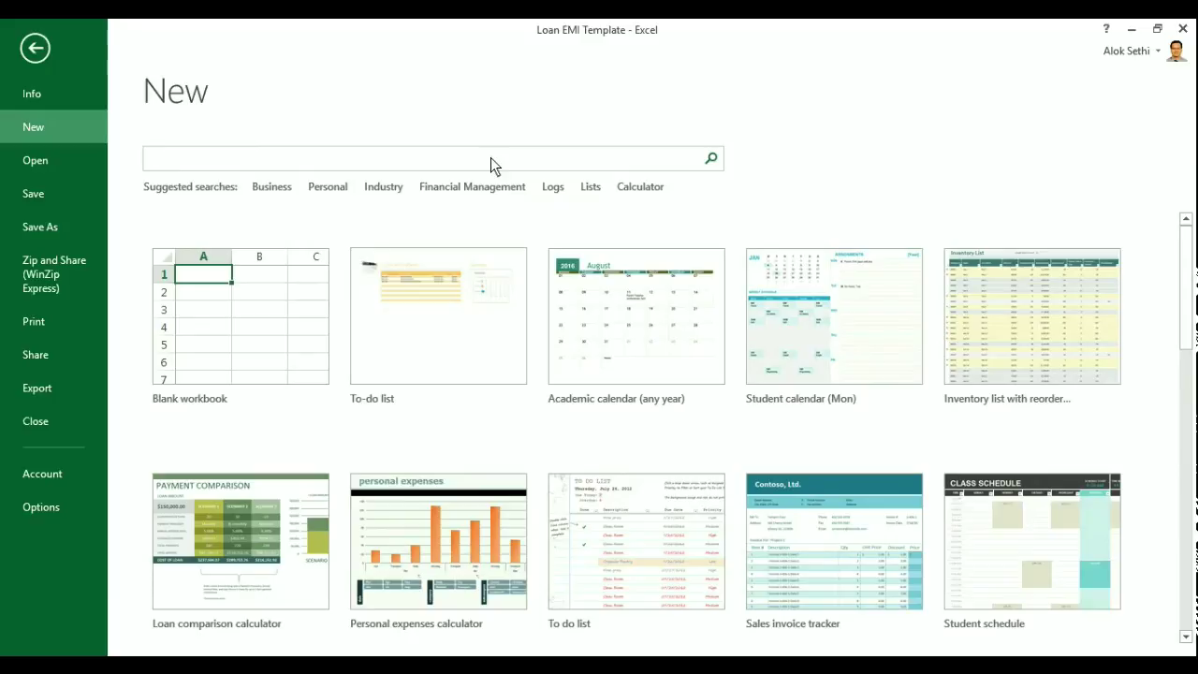
- Search templates for 'loan' and create a workbook from the Loan amortization schedule template
type("loan")
key("Return")
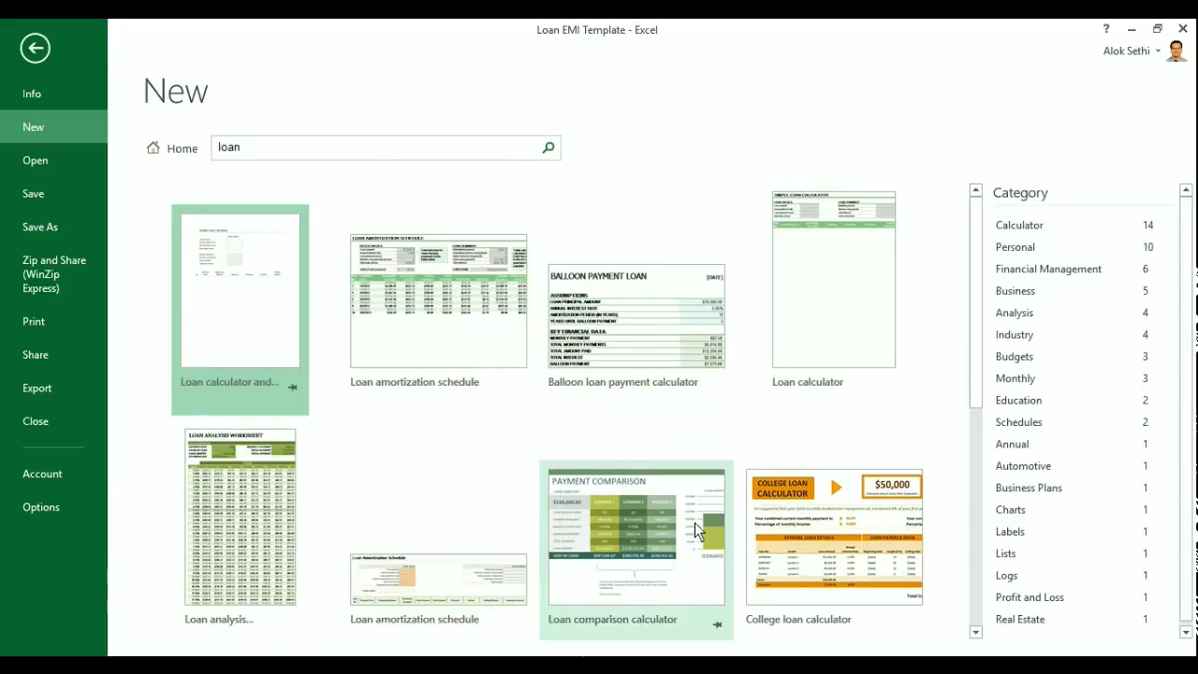
left_click(403, 580)
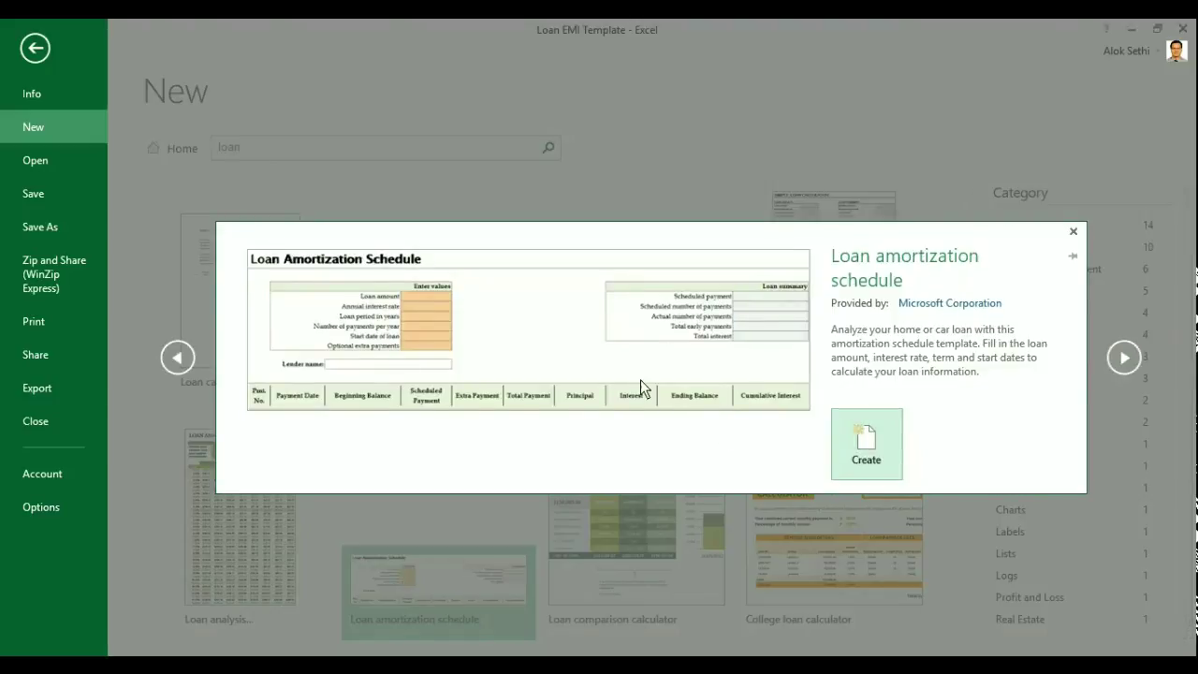
left_click(861, 452)
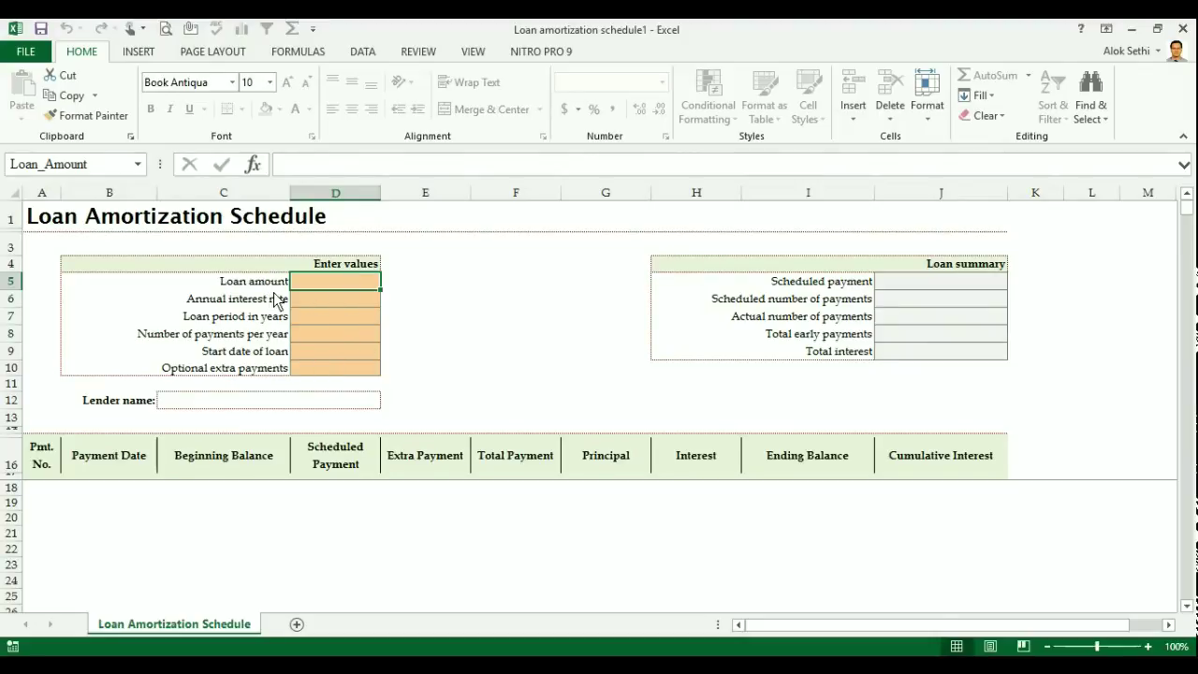
- Enter loan amount 500000, 9.5% interest, 5 years, 12 payments per year, start date 12/1/2016
type("500000")
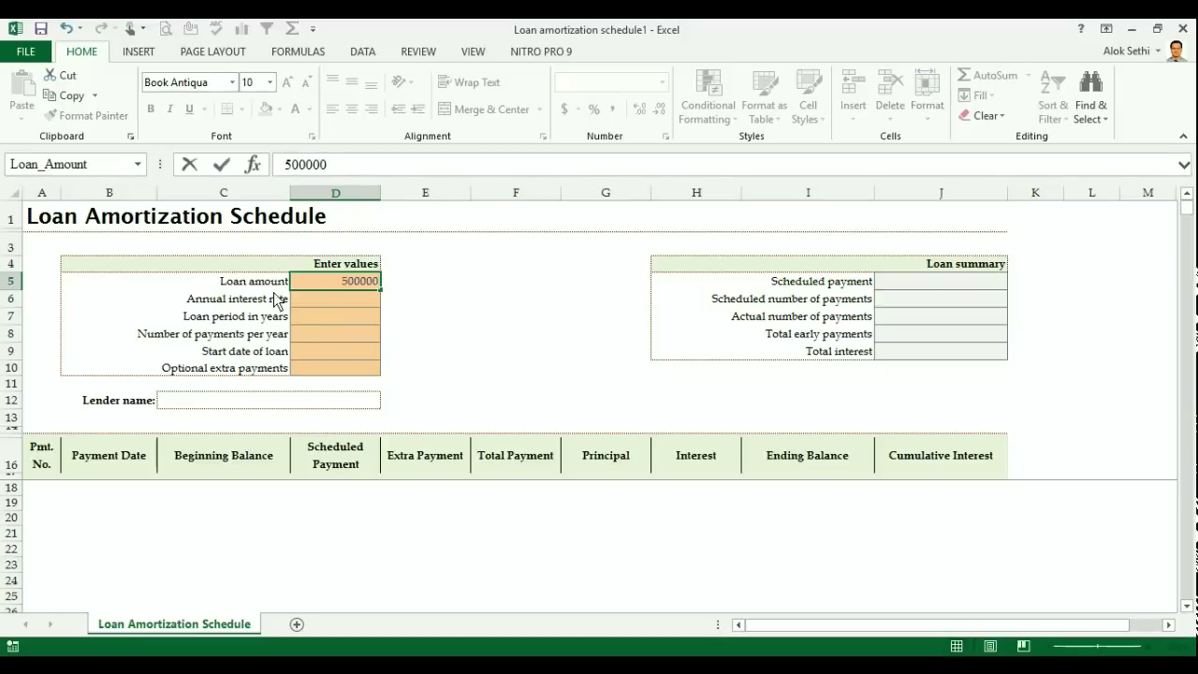
key("Return")
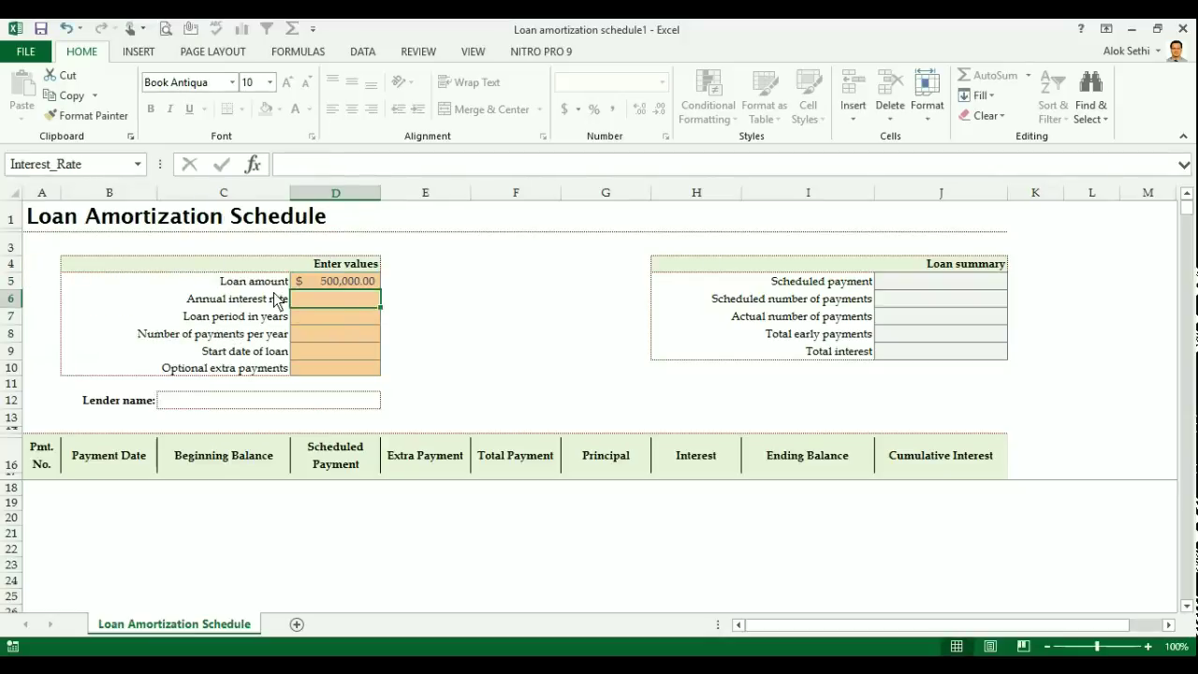
type("9.5")
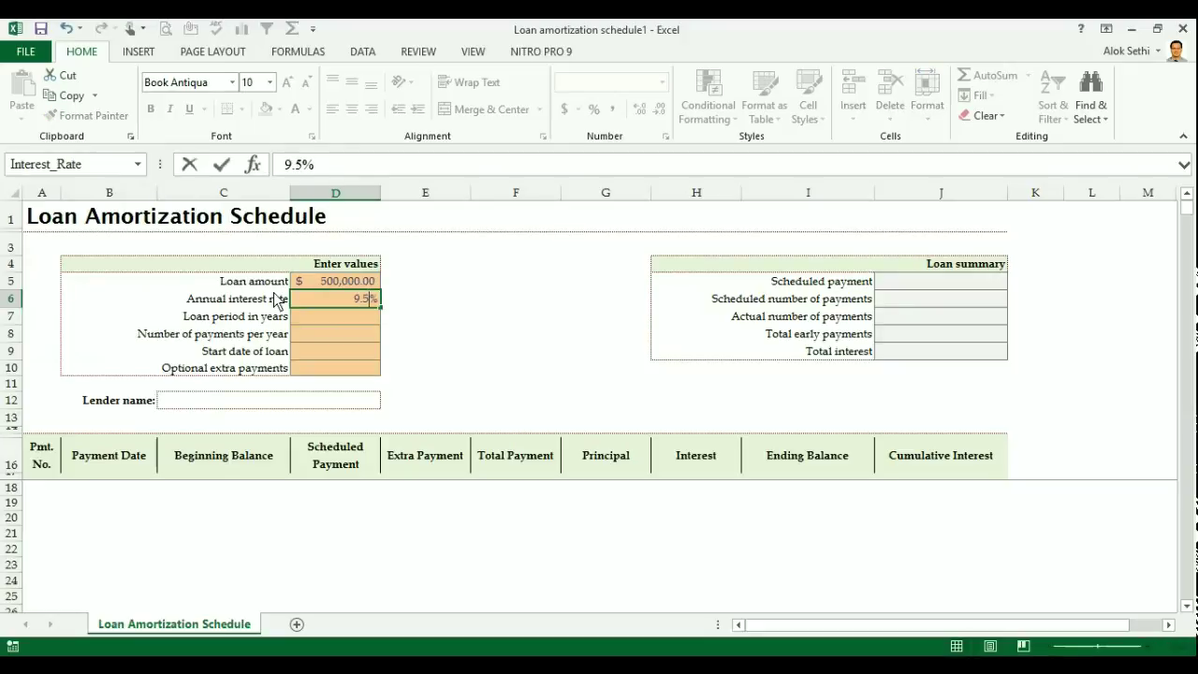
key("Return")
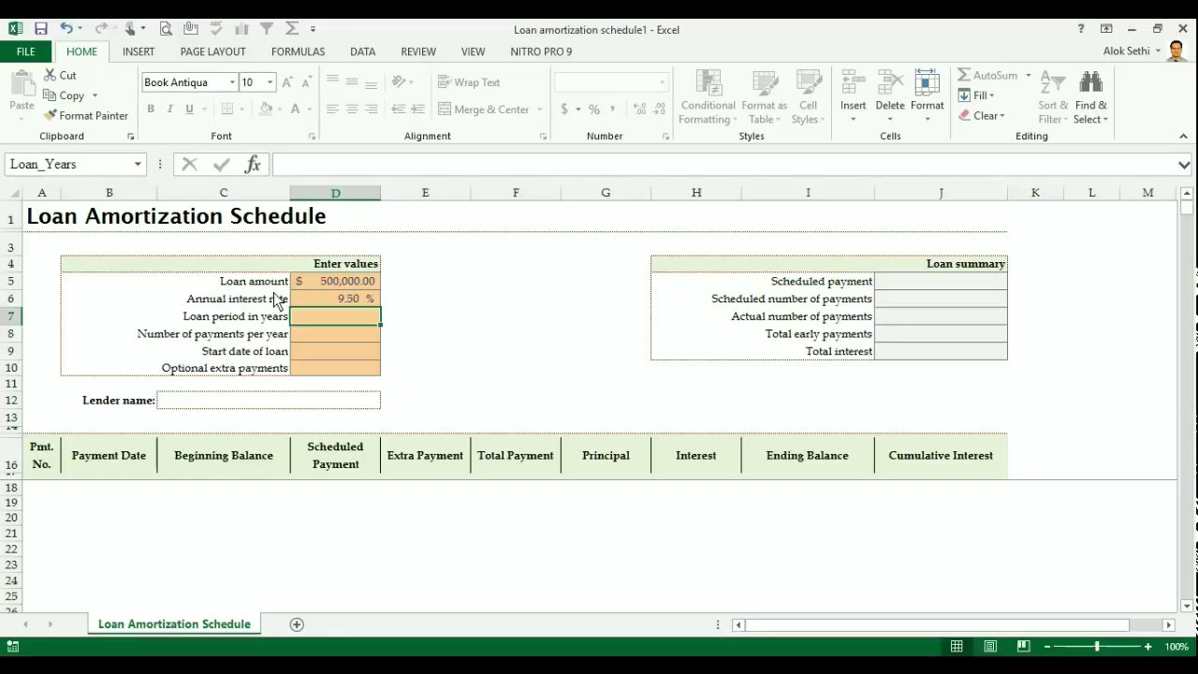
type("5")
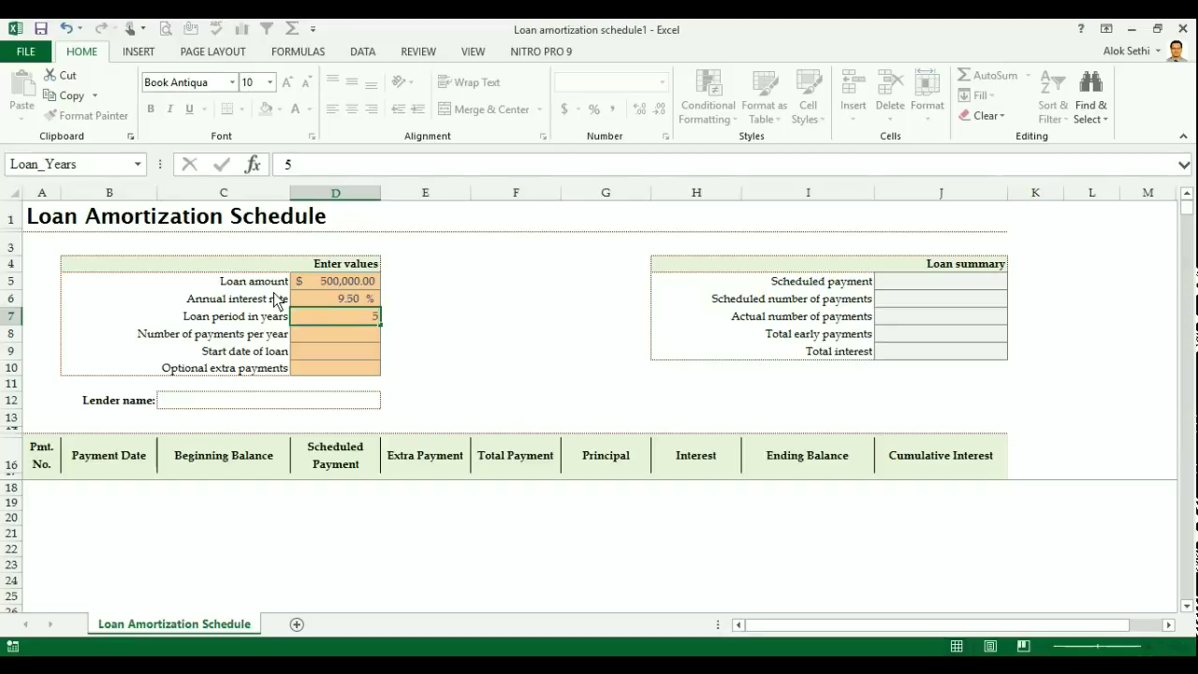
key("Return")
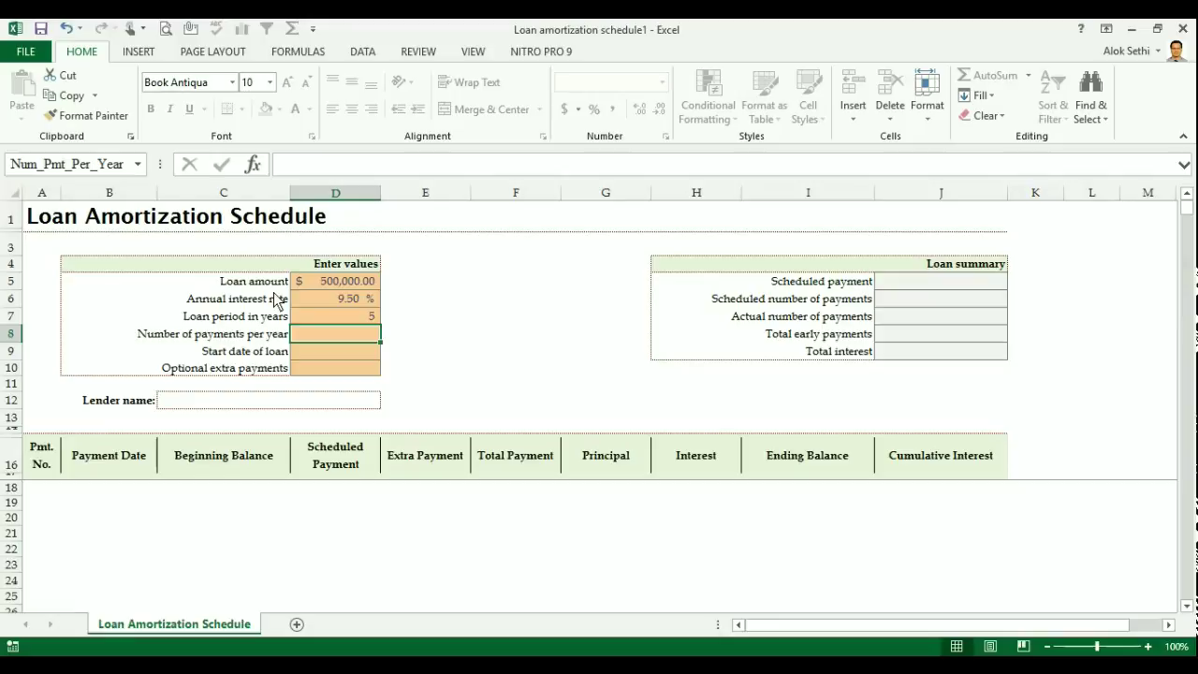
type("12")
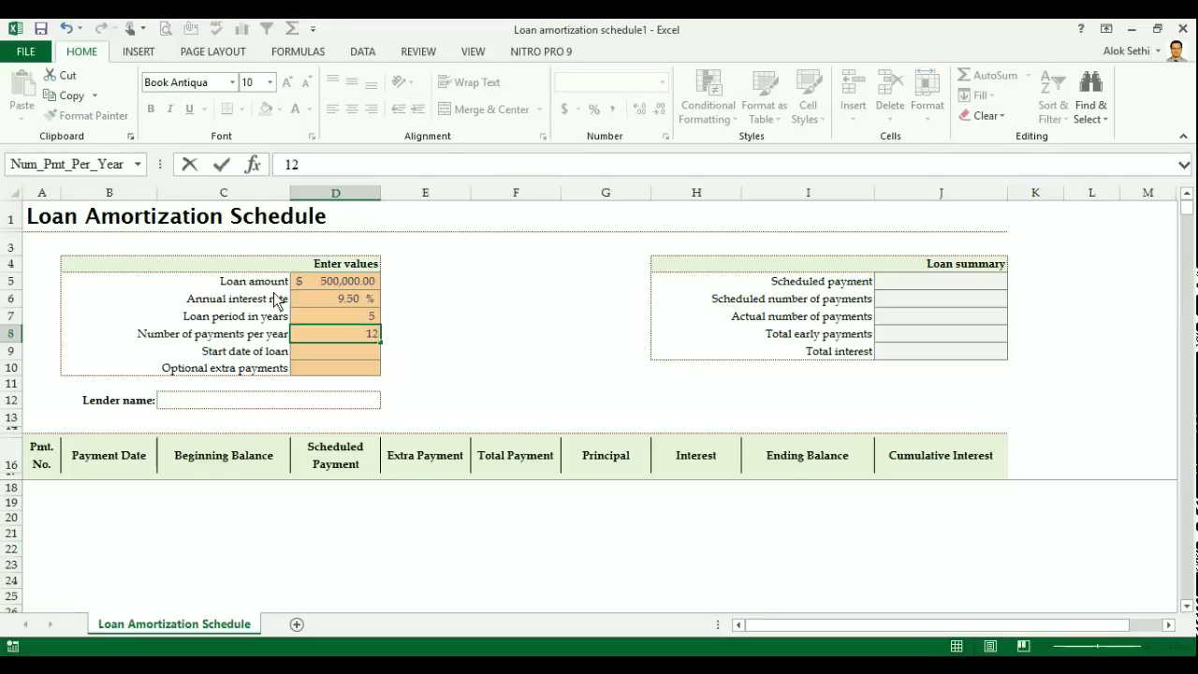
key("Return")
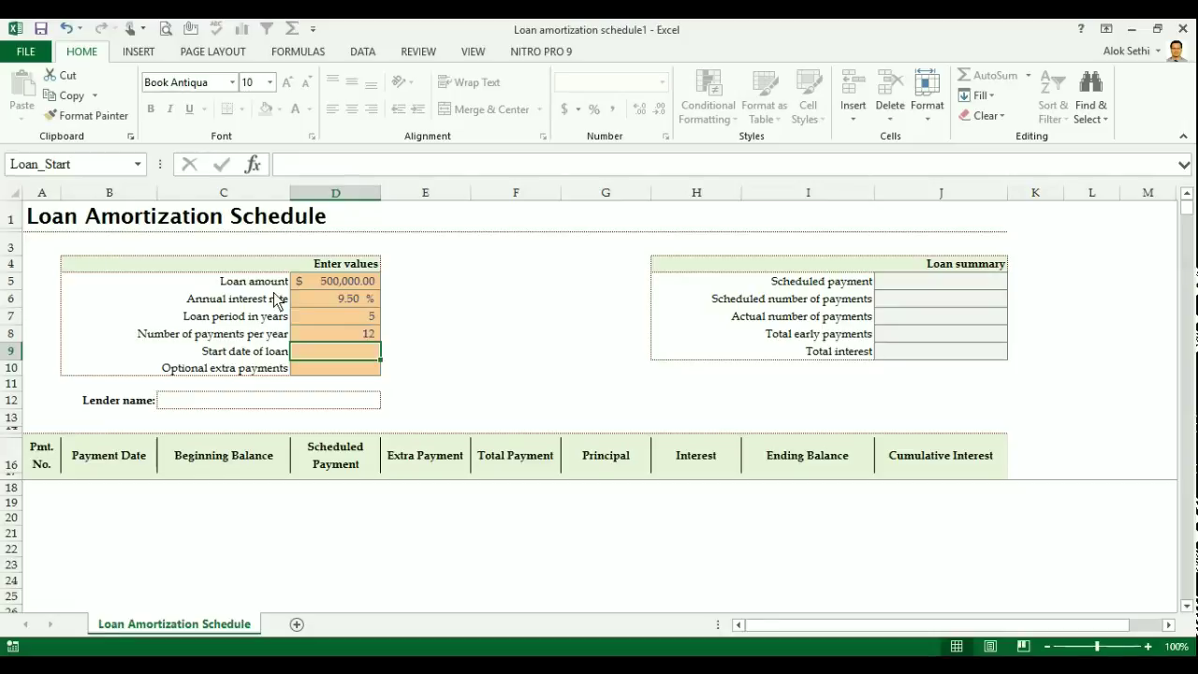
type("12/1/20")
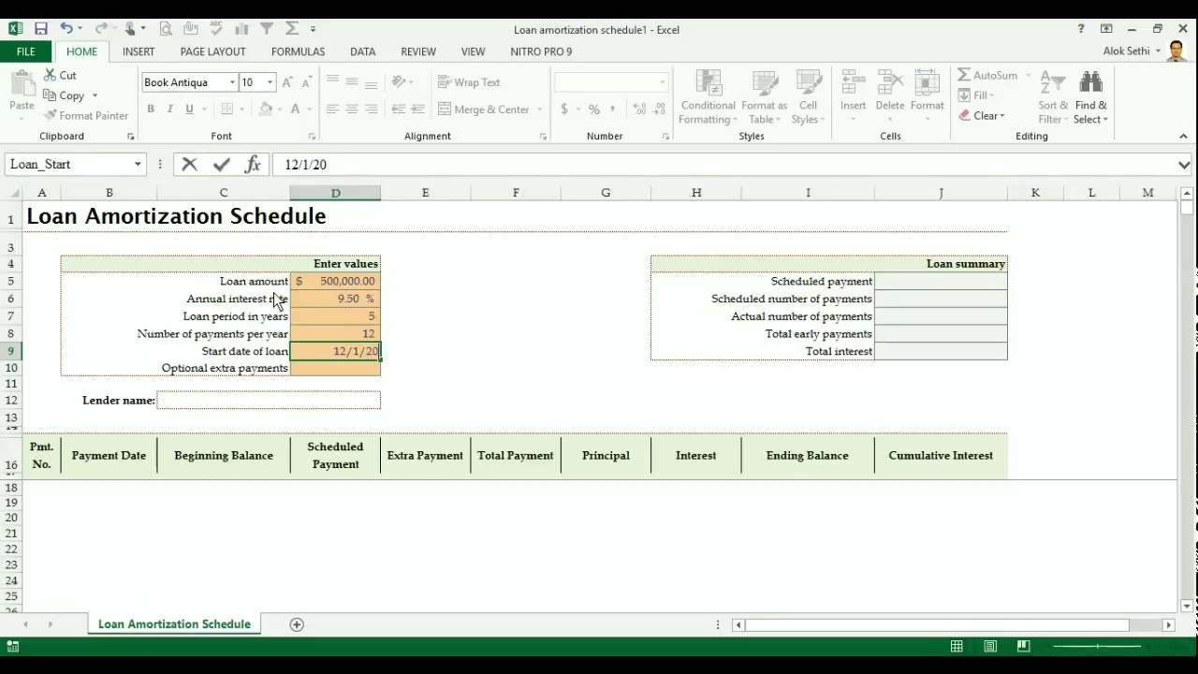
type("16")
key("Return")
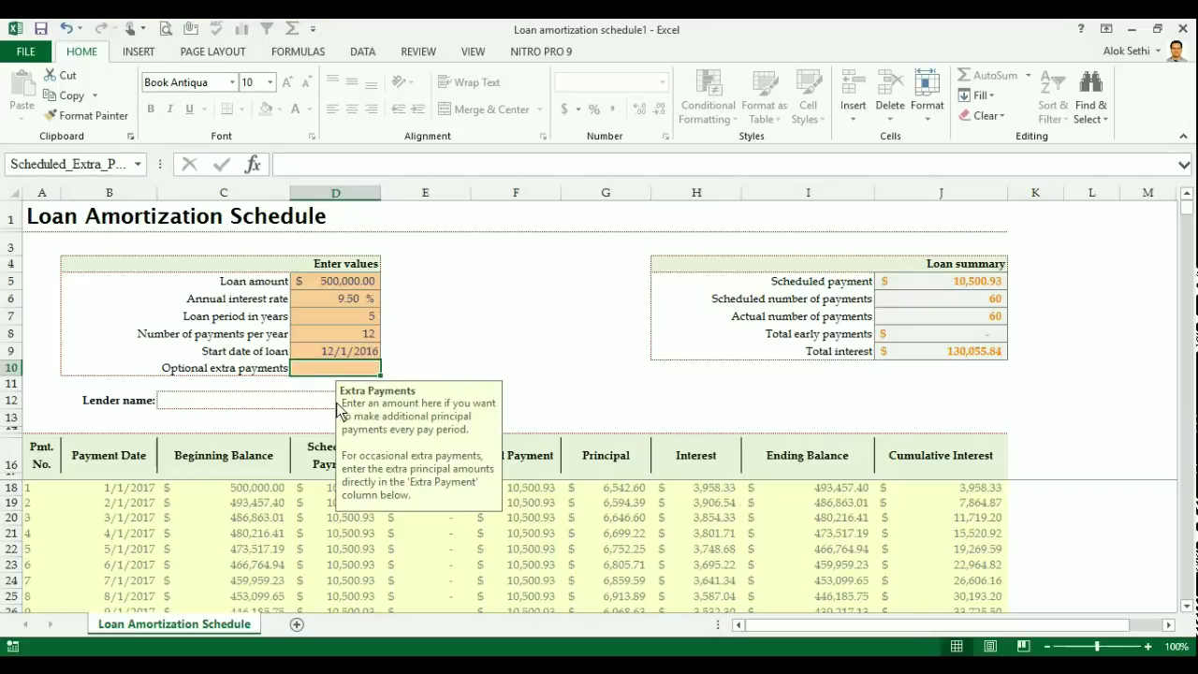
- Enter the lender's full name in cell C12 beside Lender name, correcting a typo
left_click(300, 408)
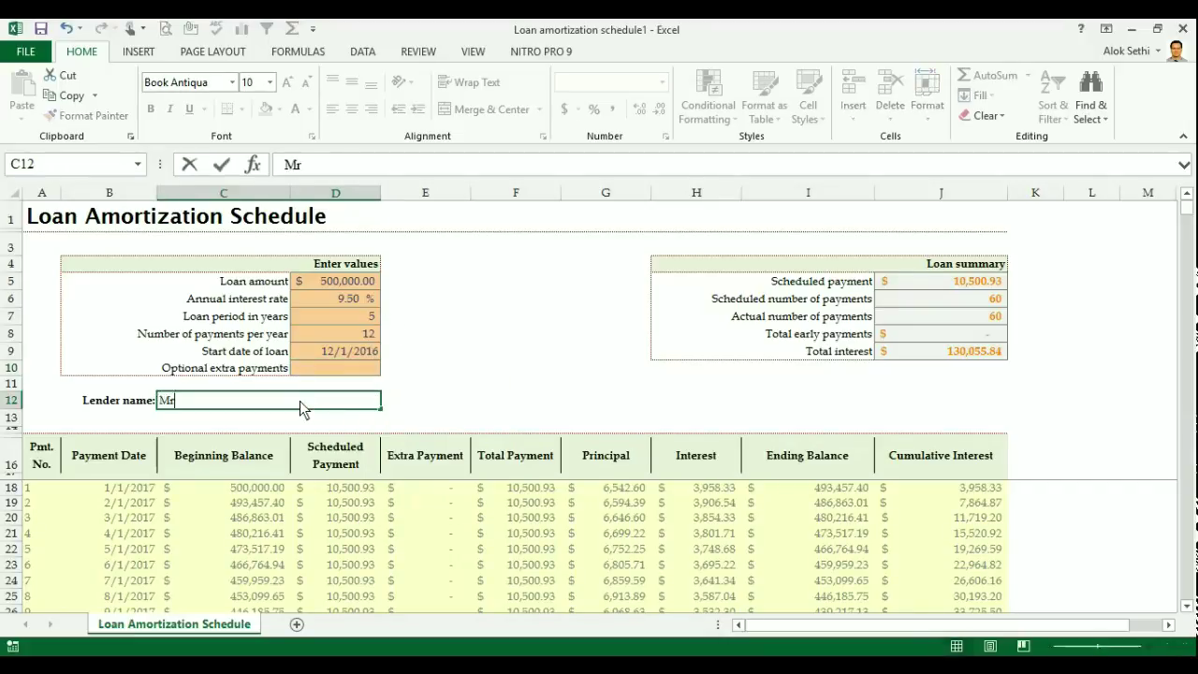
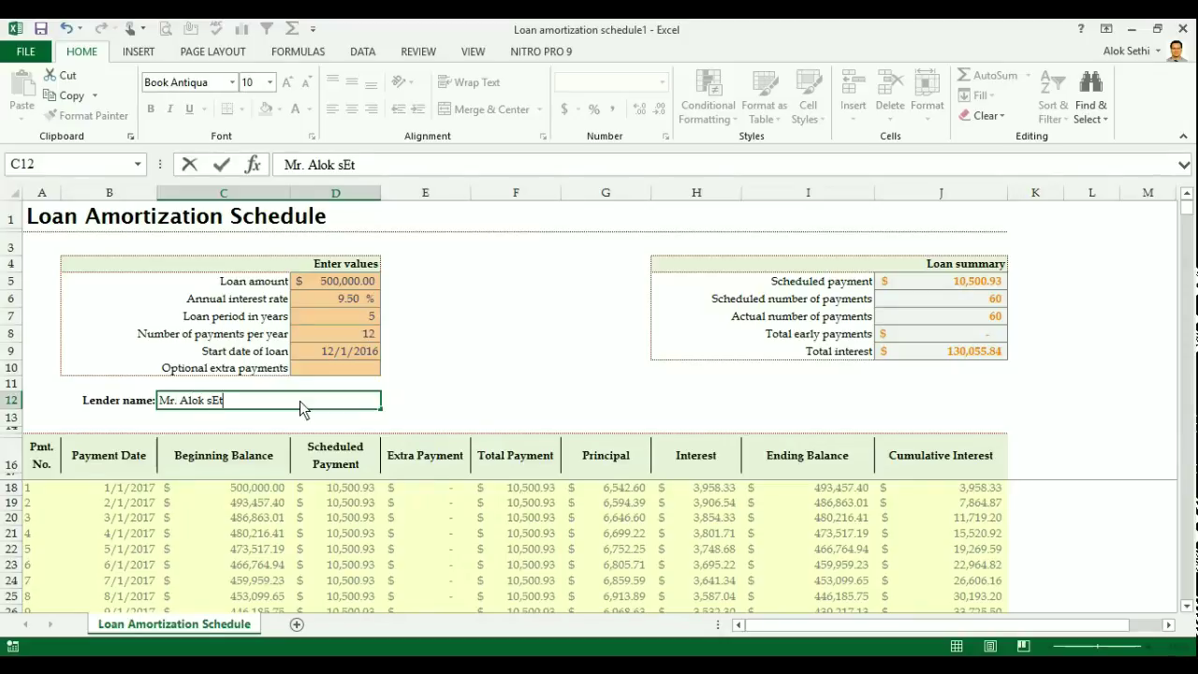
type("Sethi")
key("Return")
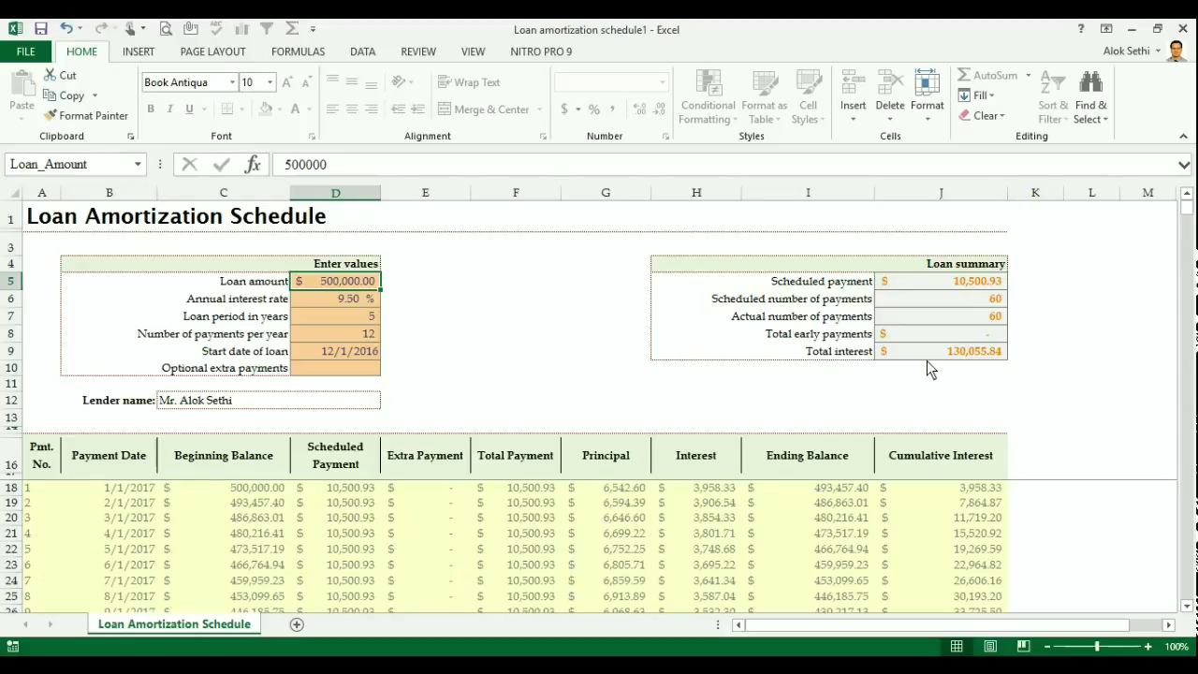
- Change the loan period in D7 to 10 years, then 5, then 10 again to compare payments
left_click(376, 321)
type("10")
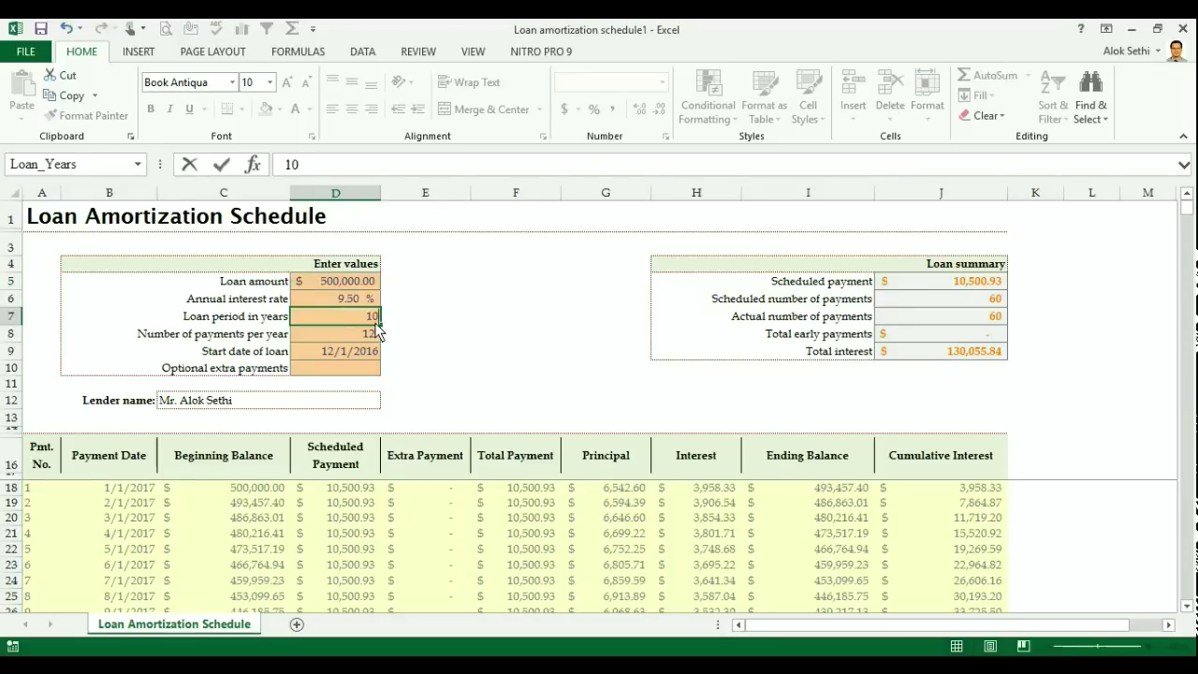
key("Return")
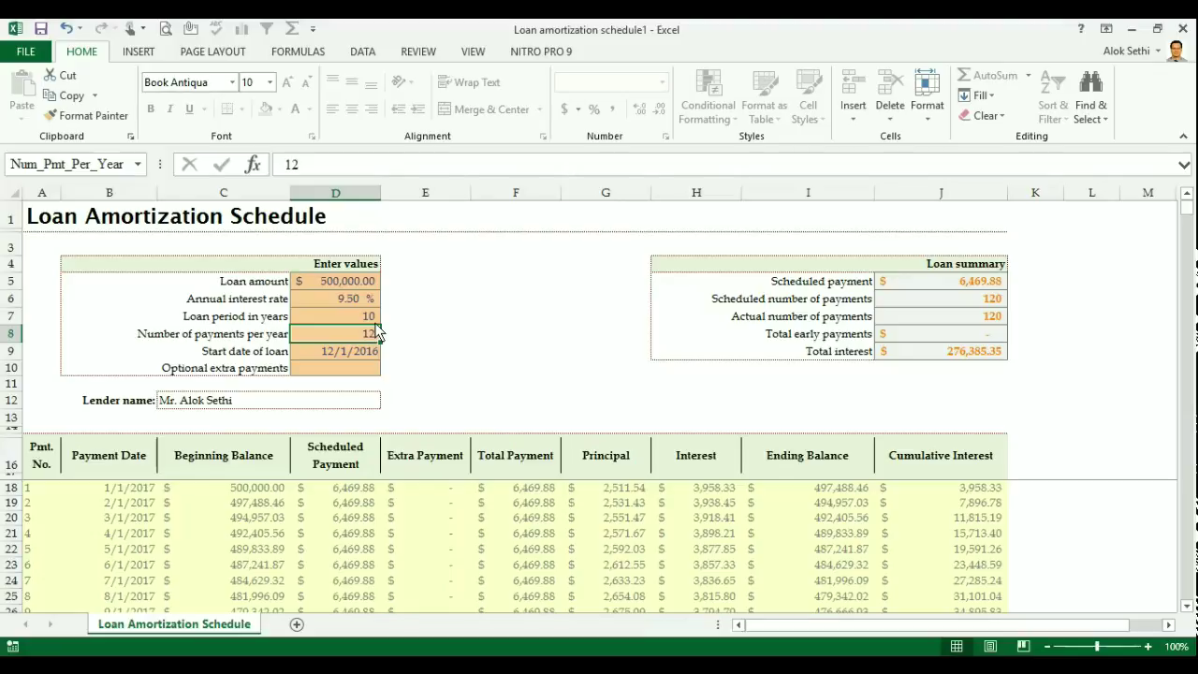
key("Up")
type("5")
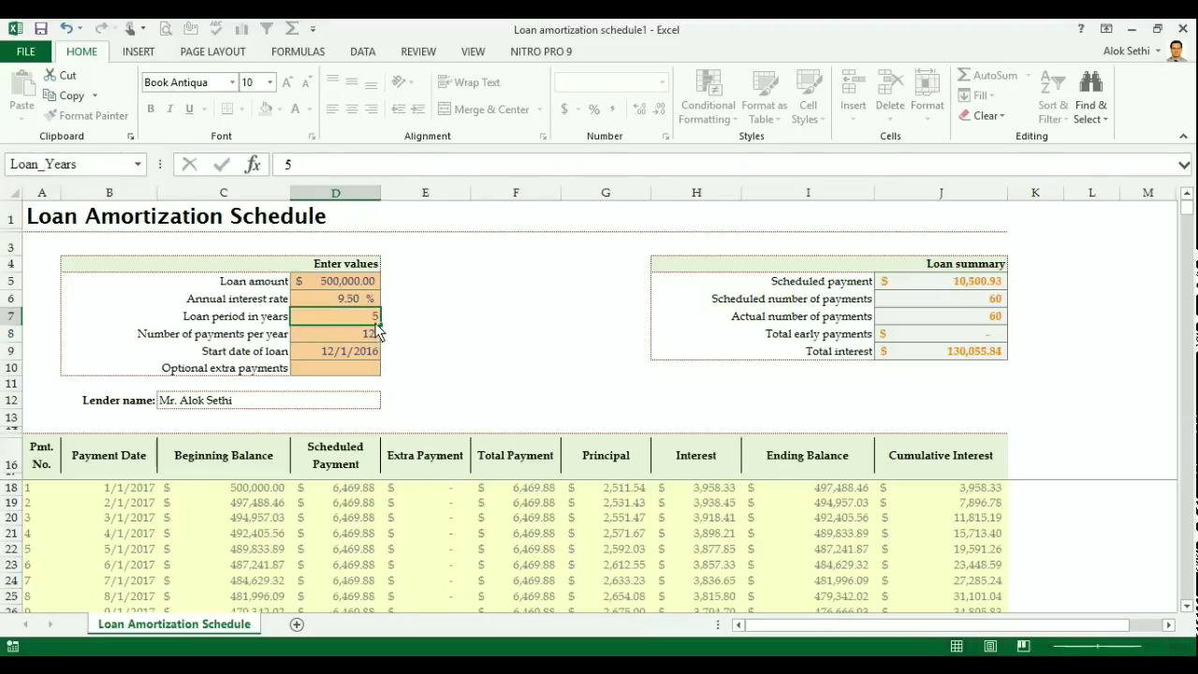
key("Return")
key("Up")
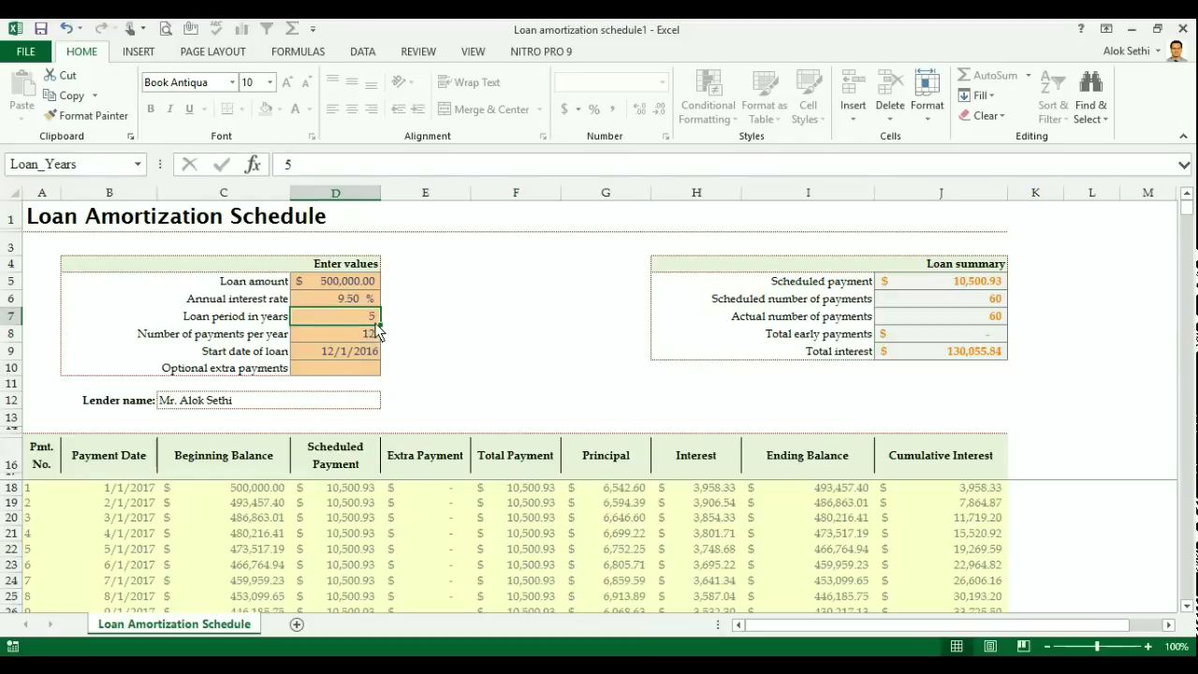
type("10")
key("Return")
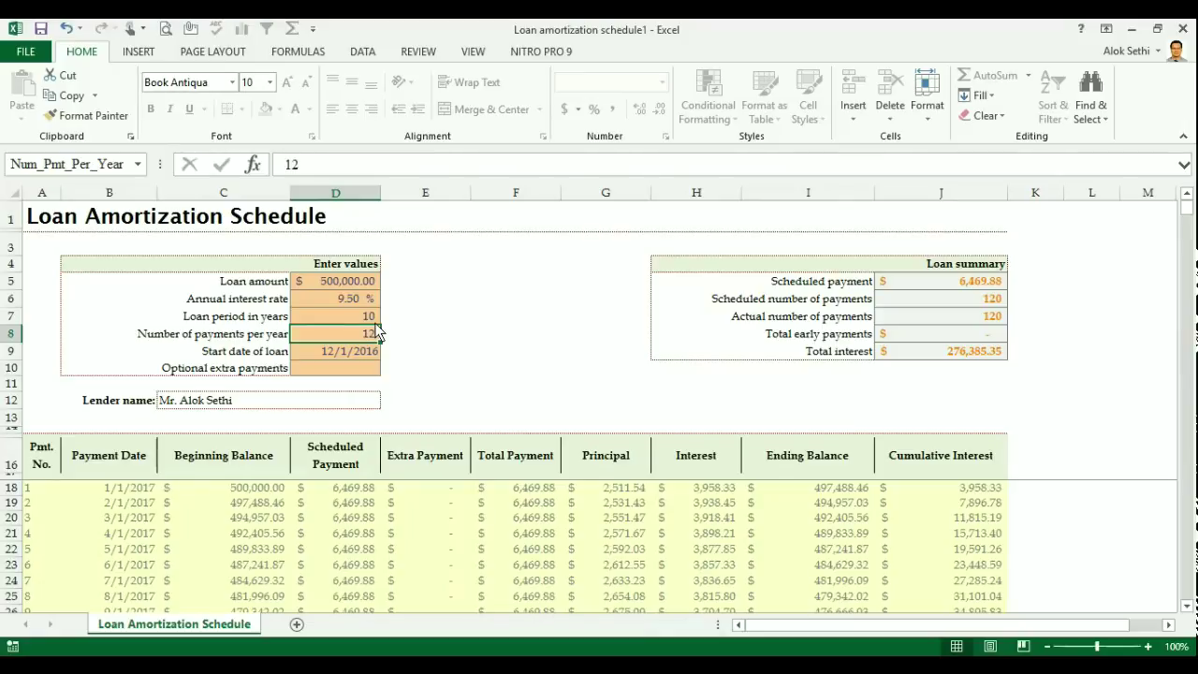
- Switch the loan period back to 5 years once more, then finalize it at 10 years
key("Up")
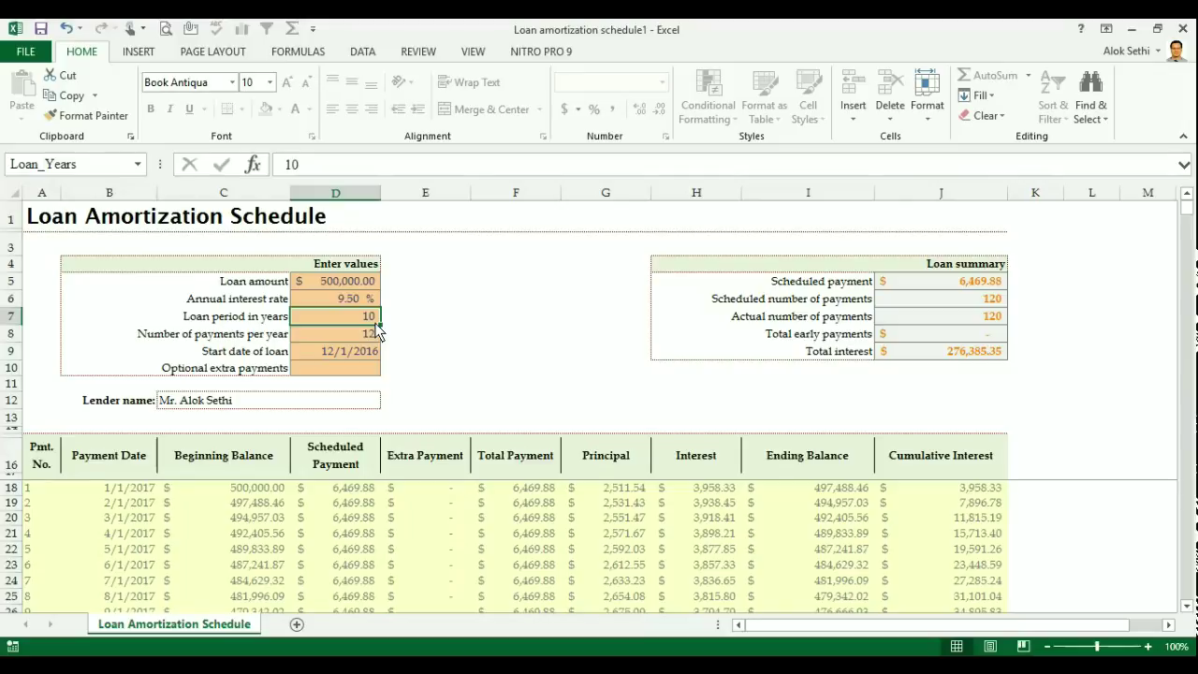
type("5")
key("Return")
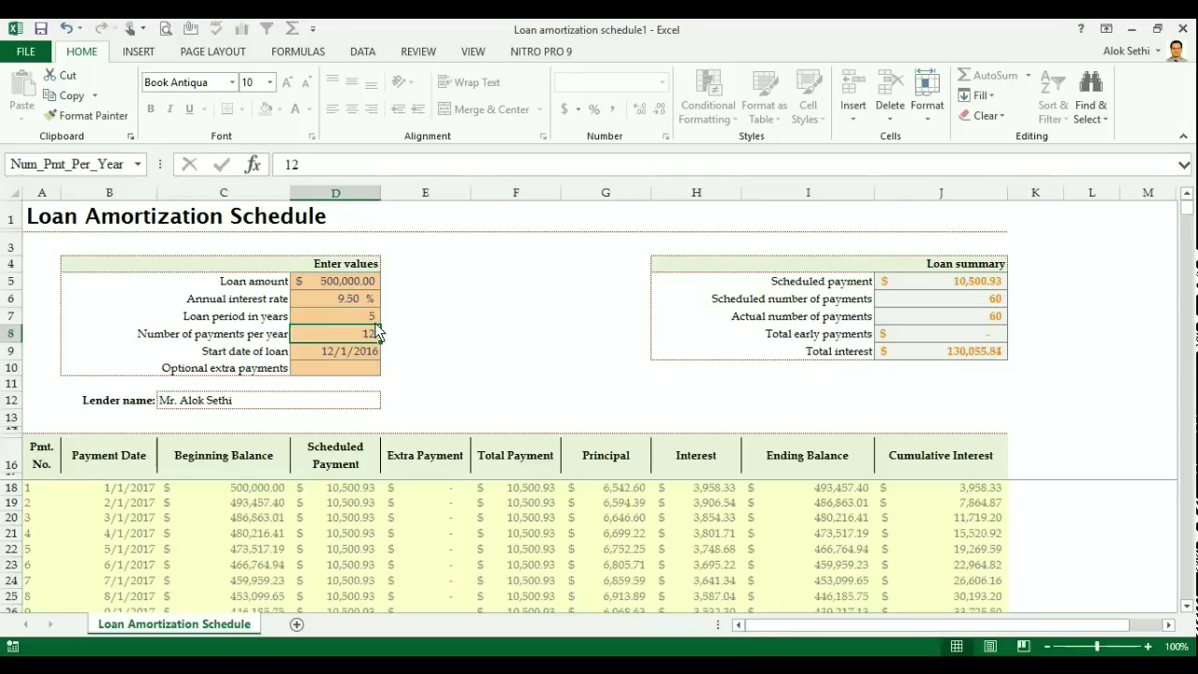
key("Up")
type("2")
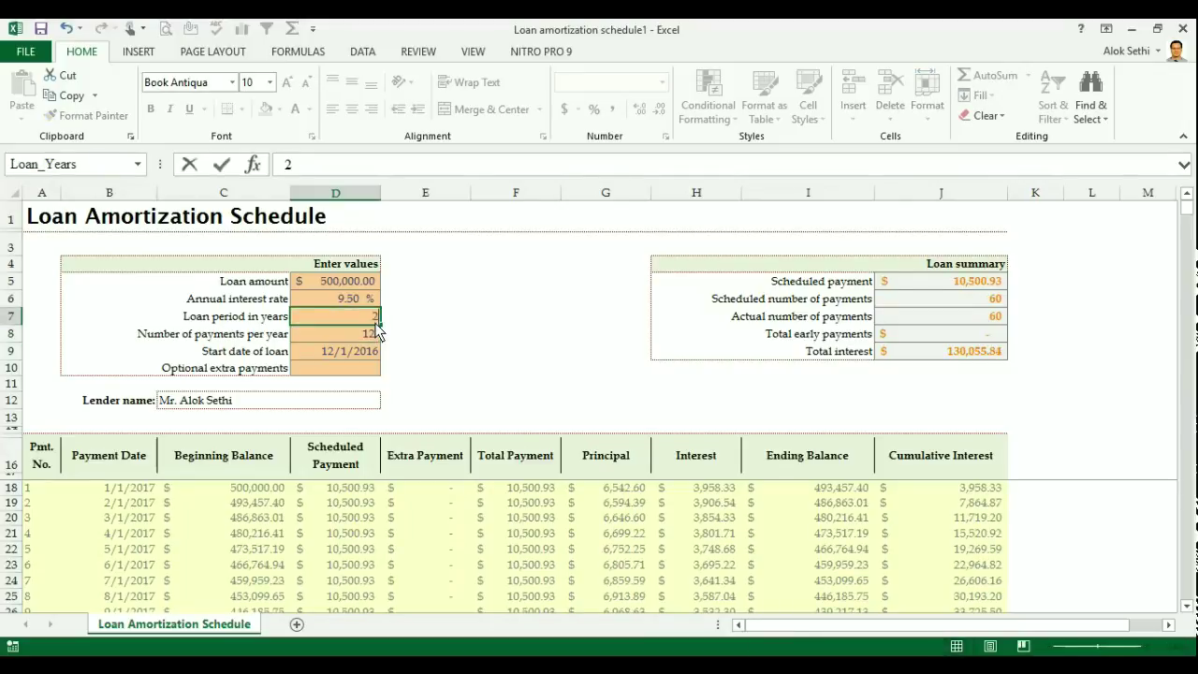
key("BackSpace")
type("10")
key("Return")
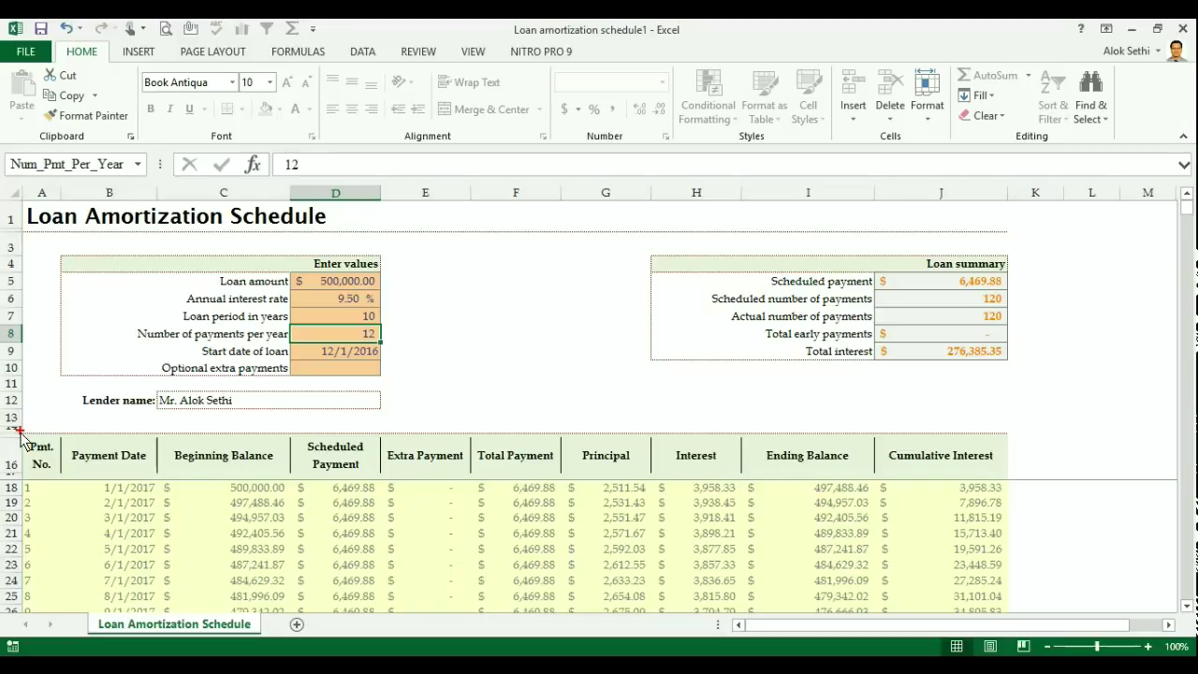
mouse_move(20, 434)
left_mouse_down()
mouse_move(443, 655)
mouse_move(1002, 655)
mouse_move(1010, 543)
mouse_move(1042, 462)
mouse_move(1026, 499)
mouse_move(1013, 494)
left_mouse_up()
- Move down into the schedule's Extra Payment column toward the final repayment rows
key("Down")
key("Down")
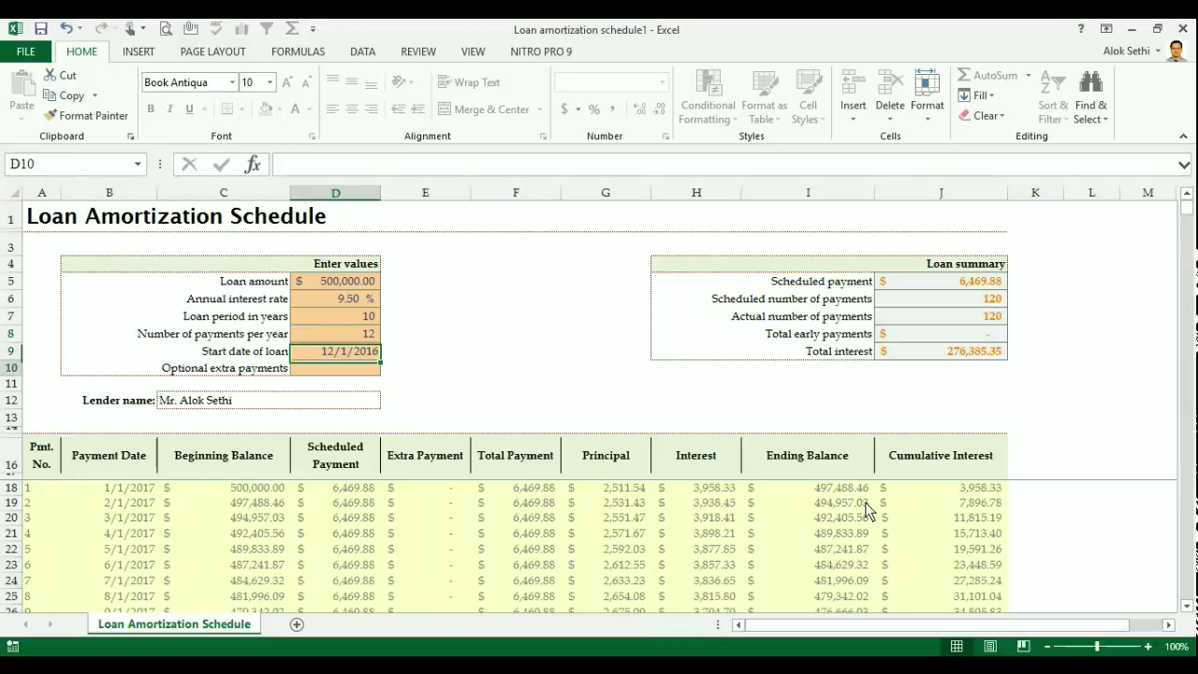
key("Right")
key("Down")
key("Down")
key("Down")
key("Down")
key("Down")
key("Down")
key("Down")
key("Down")
key("Down")
key("Down")
key("Down")
key("Down")
key("Down")
key("Down")
key("Down")
key("Down")
key("Down")
key("Down")
key("Down")
key("Down")
key("Down")
key("Down")
key("Down")
key("Down")
key("Down")
key("Down")
key("Down")
key("Down")
key("Down")
key("Down")
key("Down")
key("Down")
key("Down")
key("Down")
key("Down")
key("Down")
key("Down")
key("Down")
key("Down")
key("Down")
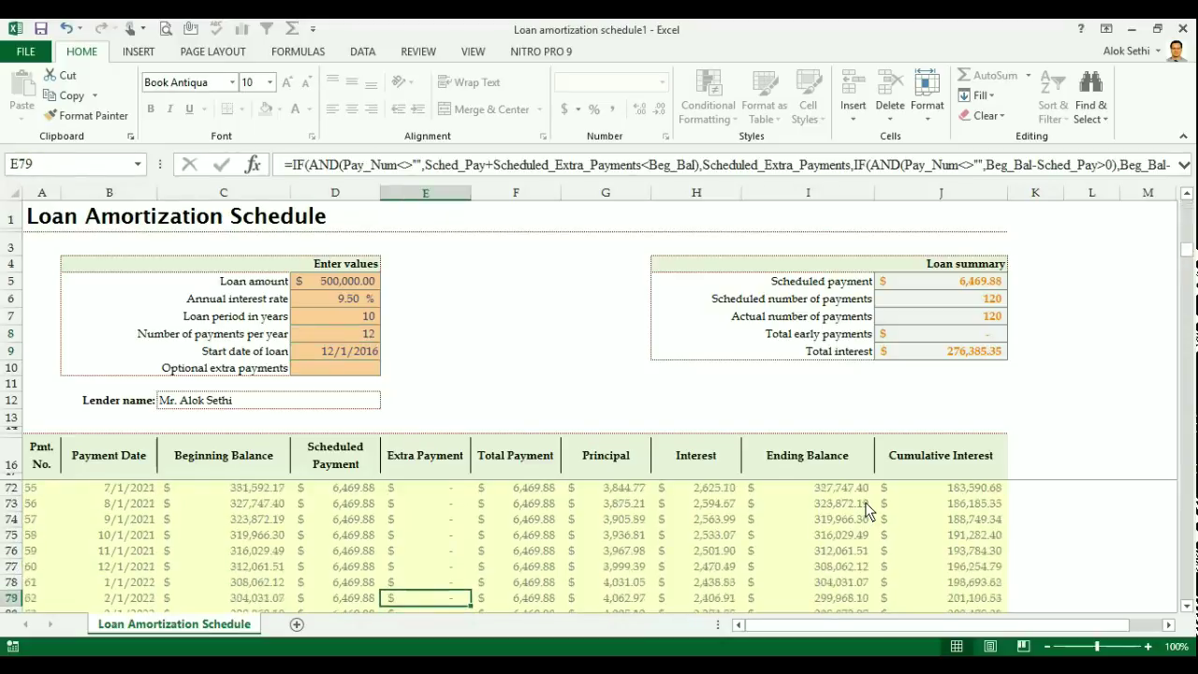
key("Down")
key("Down")
key("Down")
key("Down")
key("Down")
key("Down")
key("Down")
key("Down")
key("Down")
key("Down")
key("Down")
key("Down")
key("Down")
key("Down")
key("Down")
key("Down")
key("Down")
key("Down")
key("Down")
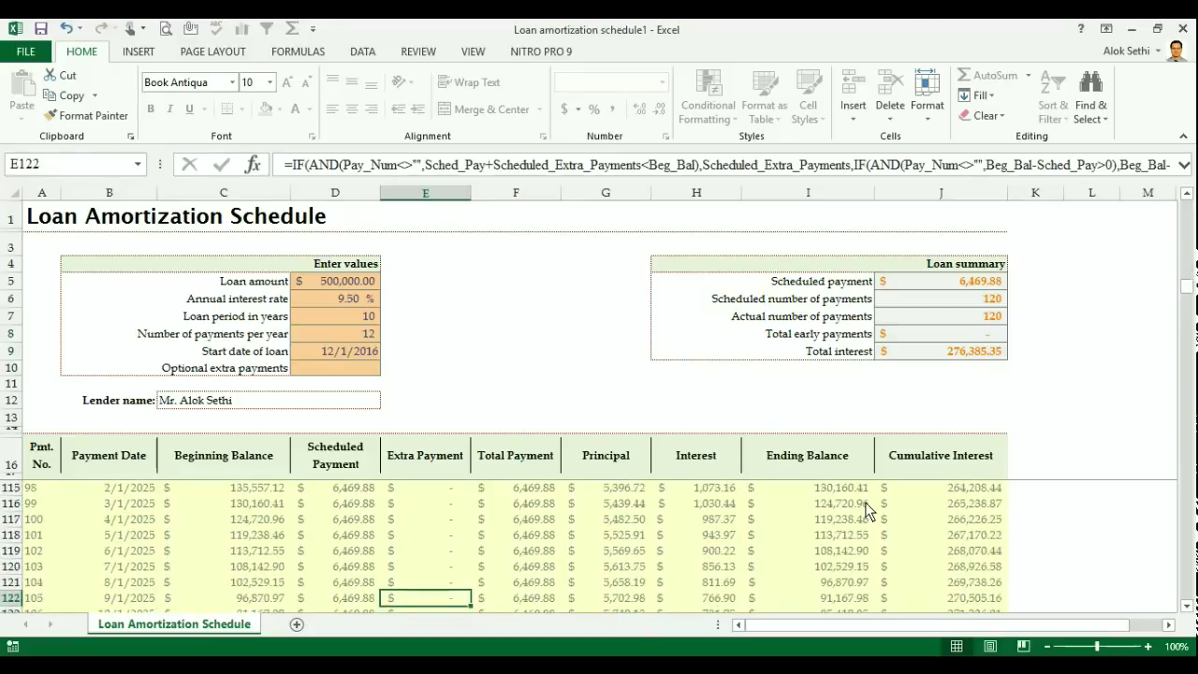
key("Down")
key("Down")
key("Down")
key("Down")
key("Down")
key("Down")
key("Down")
key("Down")
key("Down")
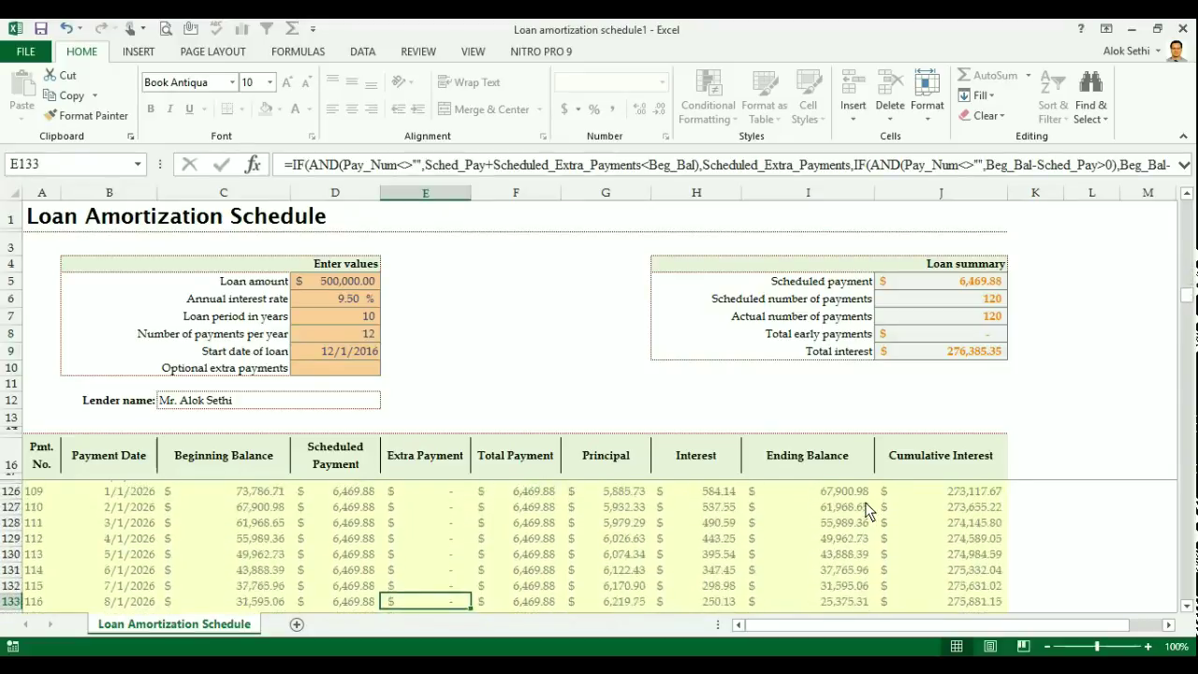